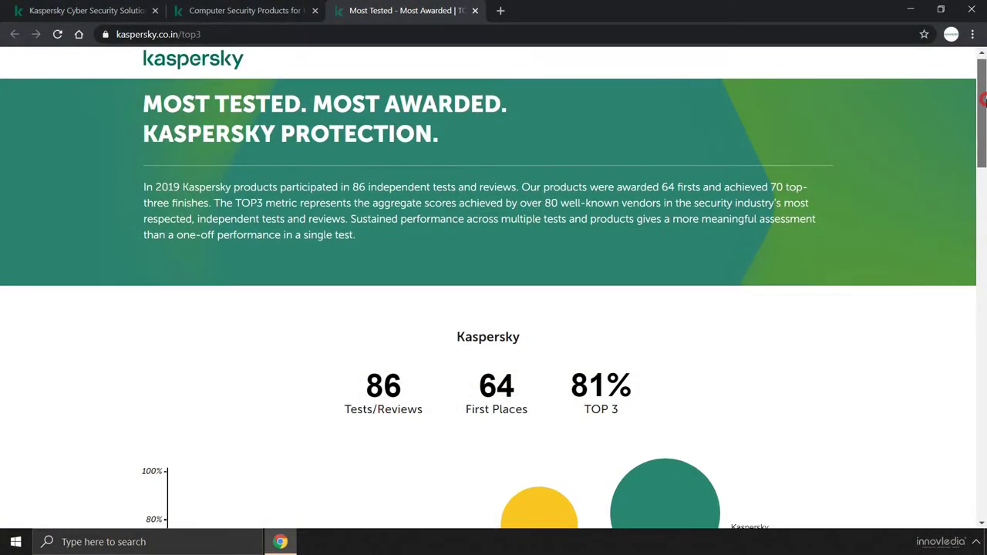
Scroll the kaspersky.co.in/top3 page down to the bubble chart of independent test results
drag(985, 98, 984, 160)
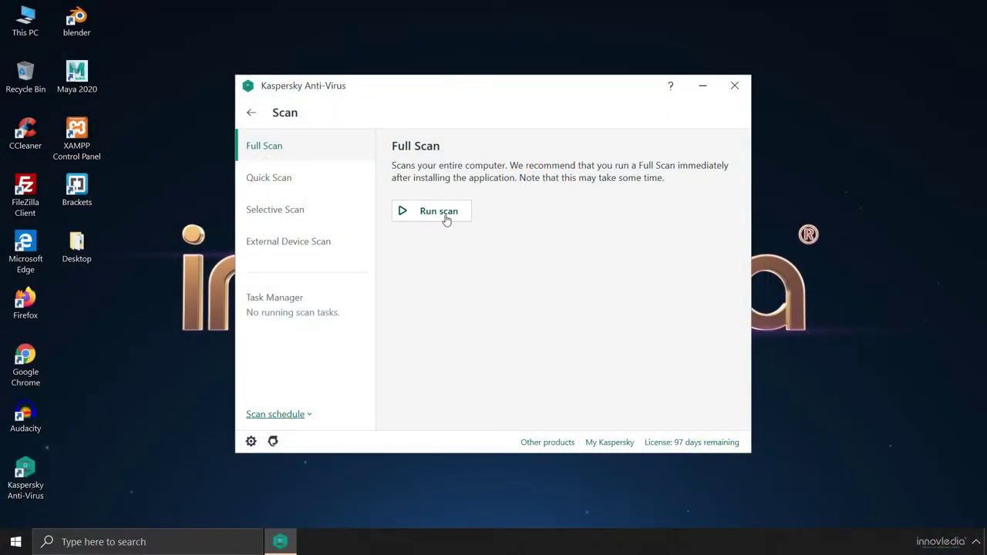
Run a Full Scan, then open More Tools > Quarantine to confirm it holds no files
click(446, 219)
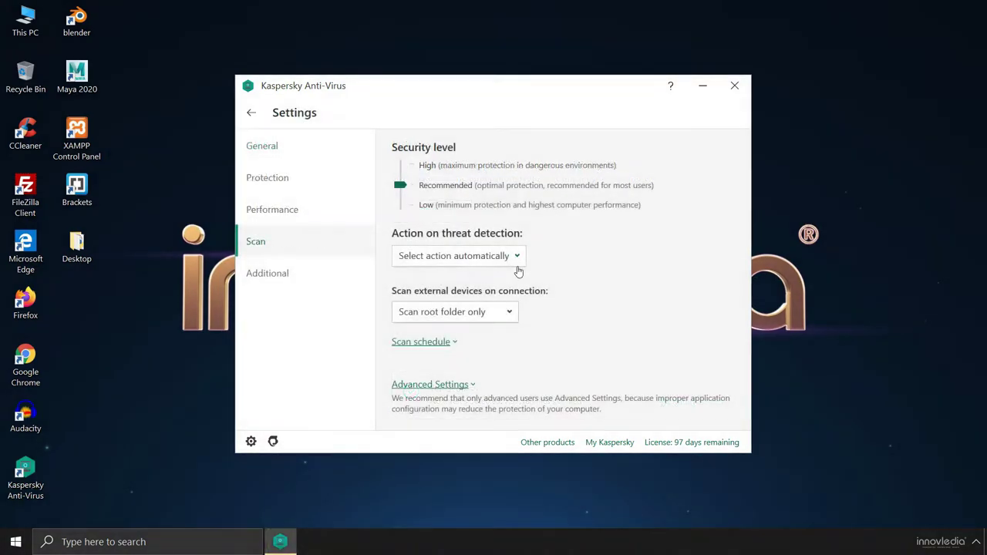
click(517, 258)
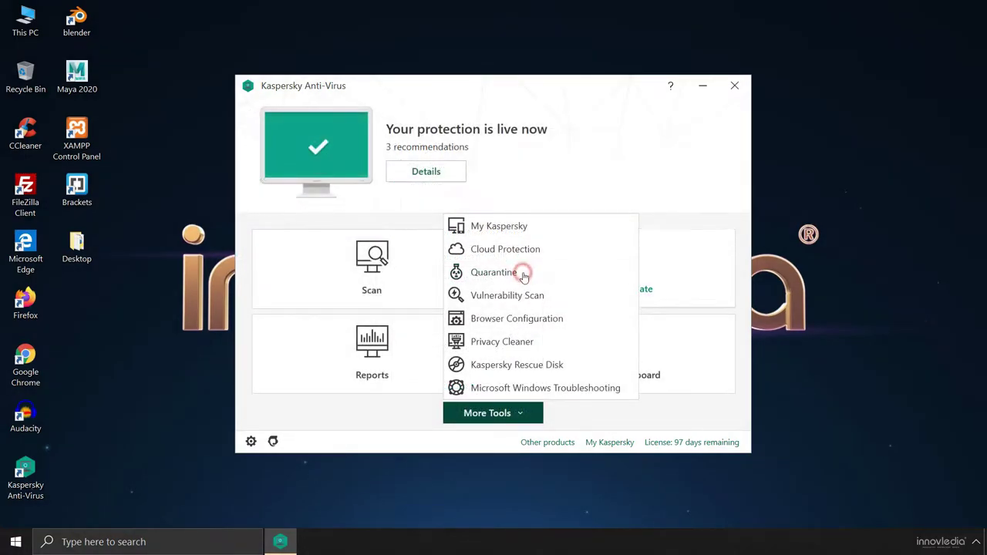
click(523, 276)
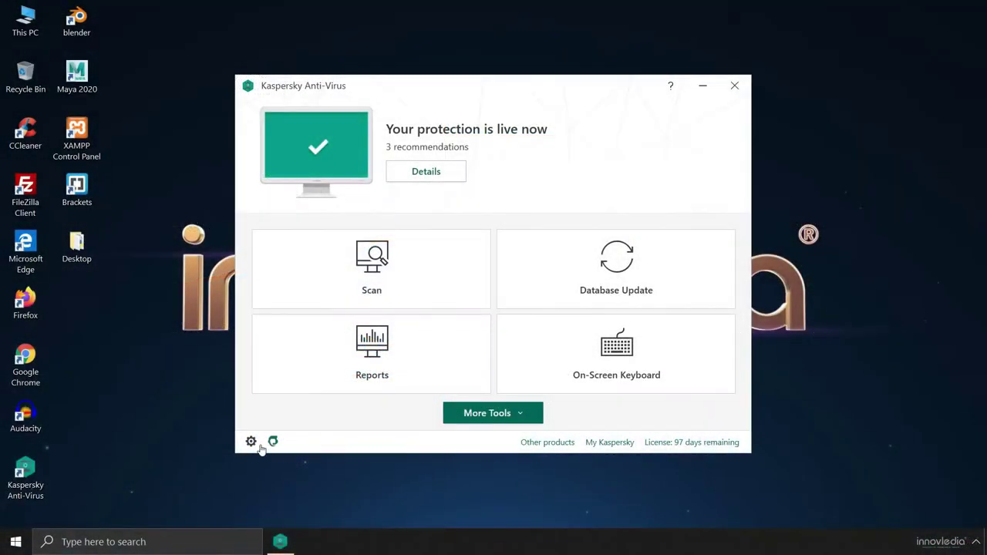
Show the Scan settings' Action on threat detection dropdown options
click(251, 441)
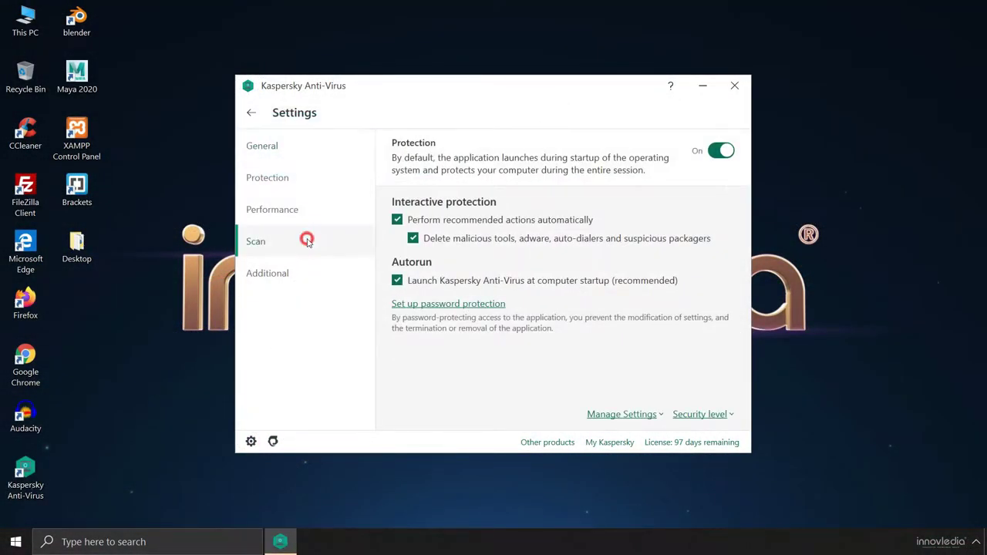
click(307, 242)
click(517, 256)
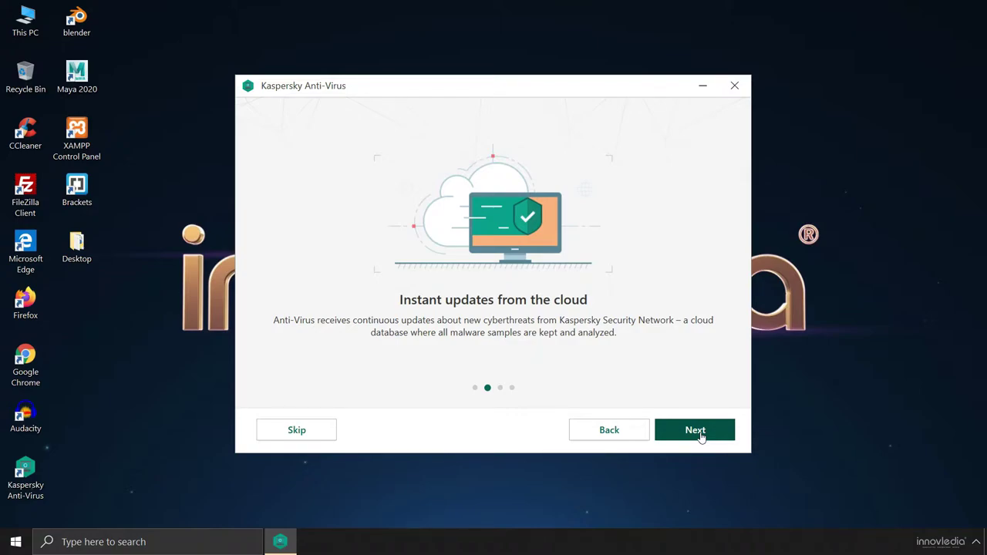
Run a Database Update to refresh the antivirus databases
click(333, 230)
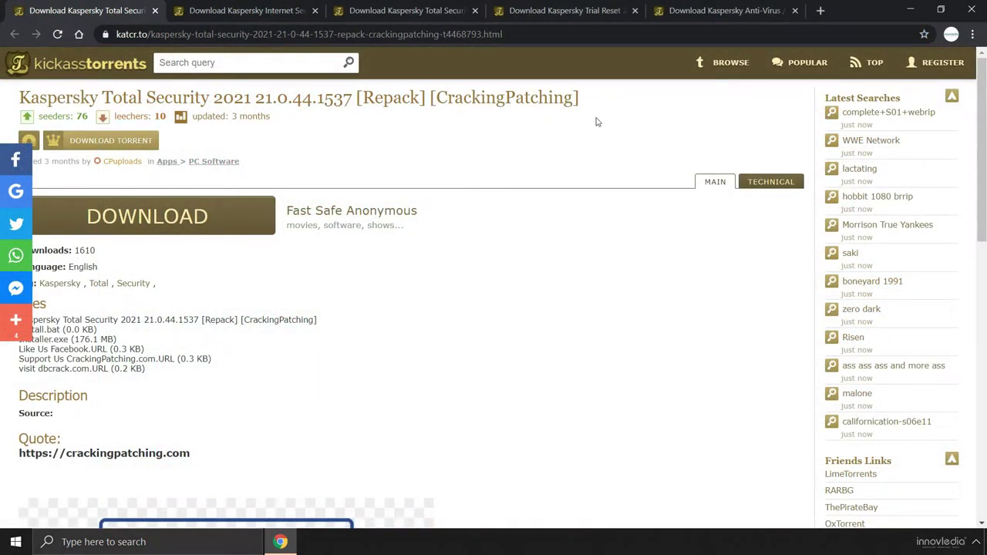
Highlight the crack tags in torrent titles: '[Repack] [CrackingPatching]', '+ Crack New', 'Trial Reset [AndroGalaxy]', 'Activator [CracksNow]'
drag(586, 103, 349, 99)
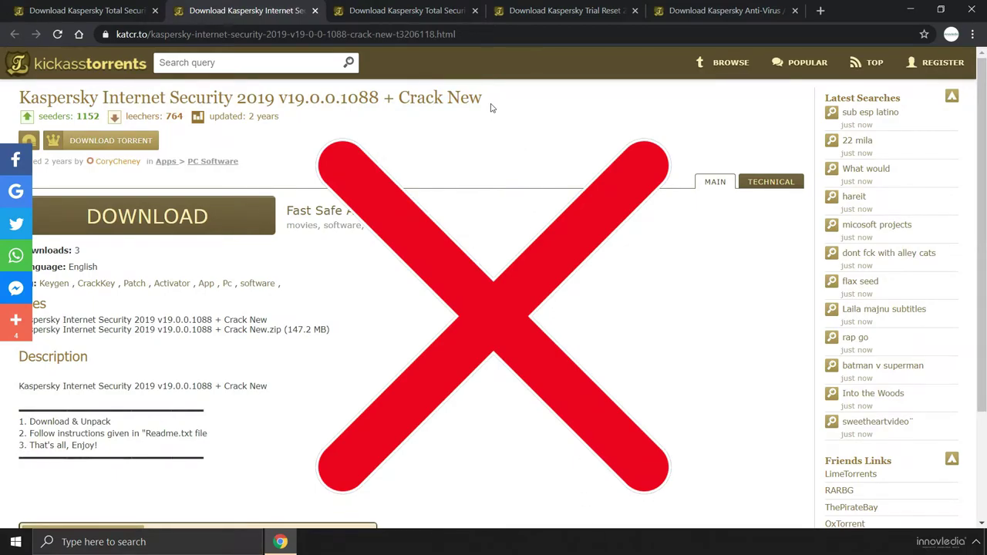
drag(483, 98, 379, 99)
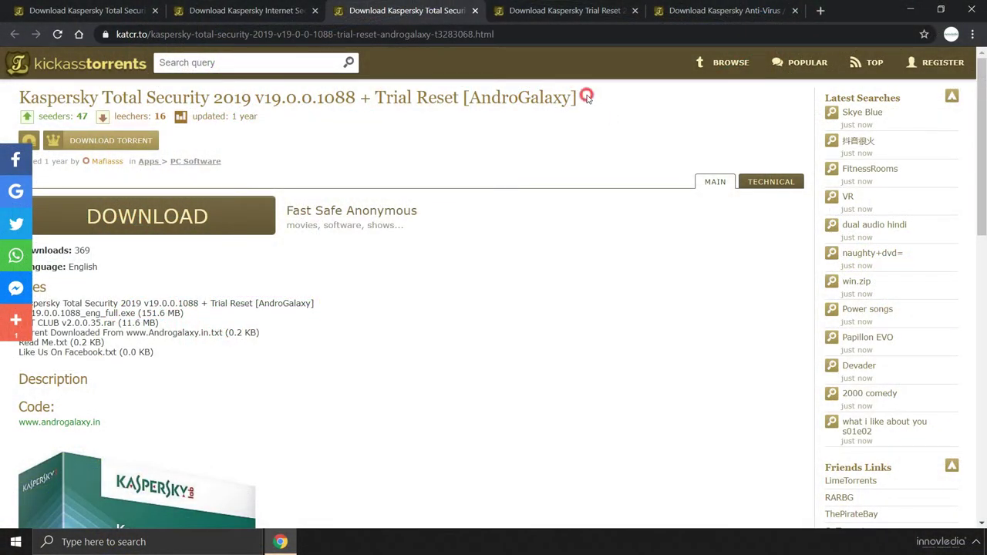
drag(586, 98, 356, 98)
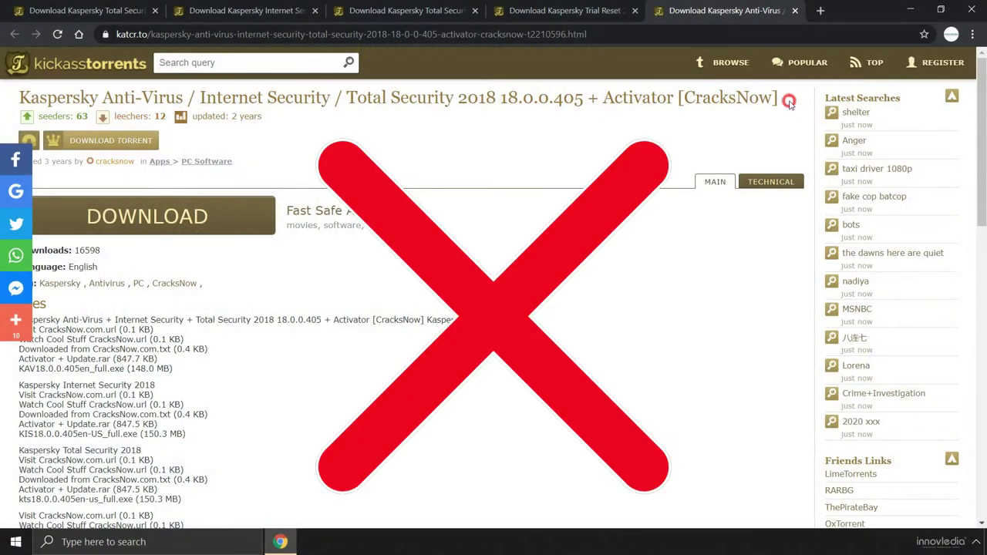
drag(789, 101, 584, 98)
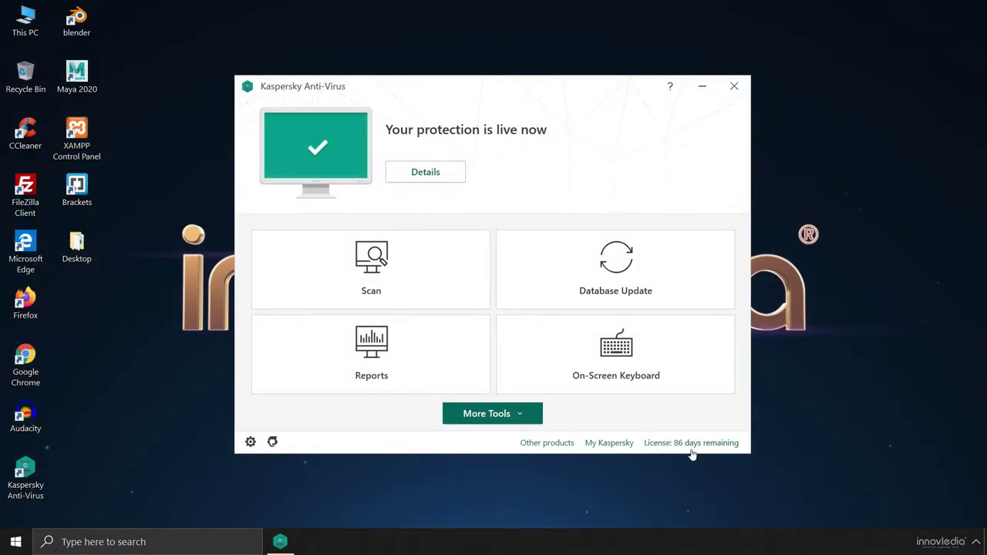
click(691, 445)
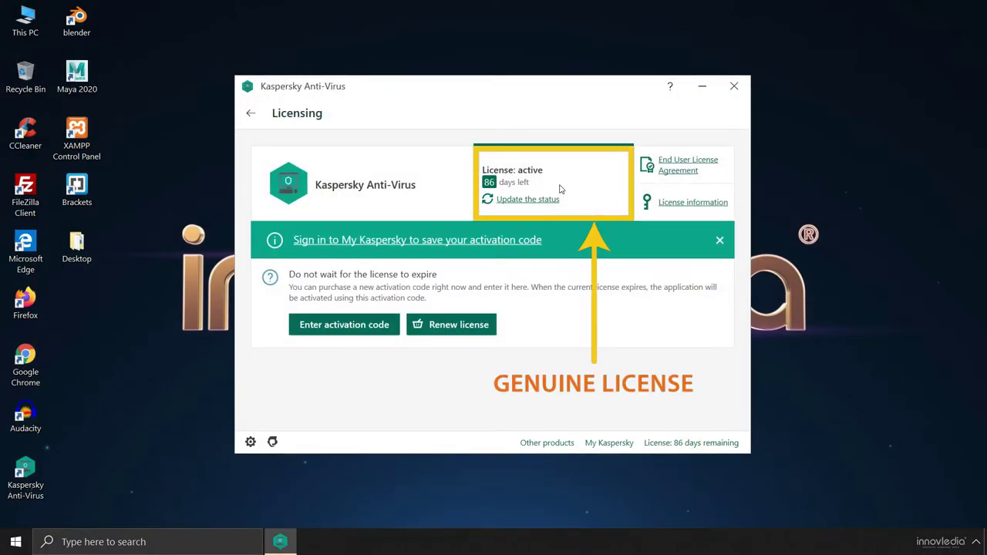
click(251, 114)
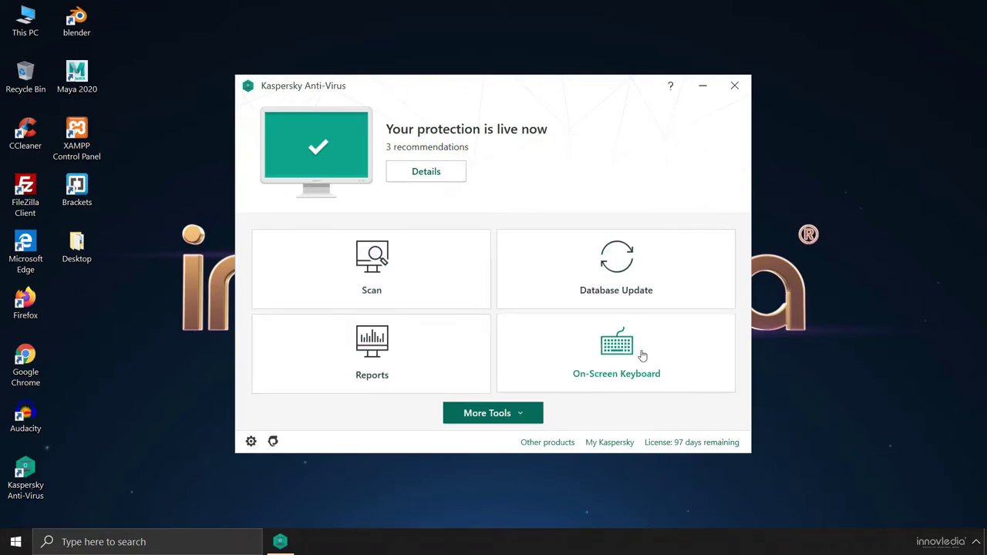
Open More Tools to list Kaspersky's additional tools
click(522, 418)
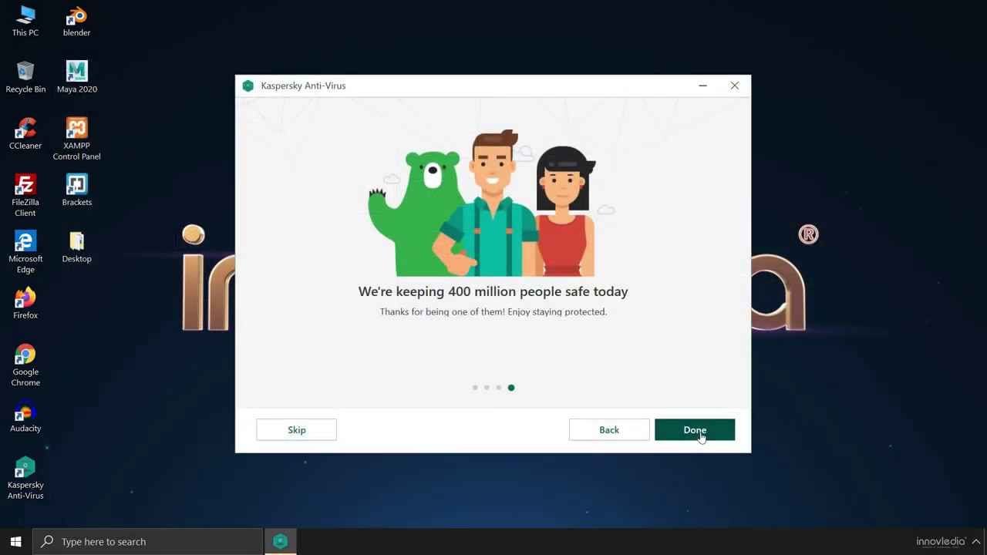
Click Done to close the welcome introduction
click(695, 430)
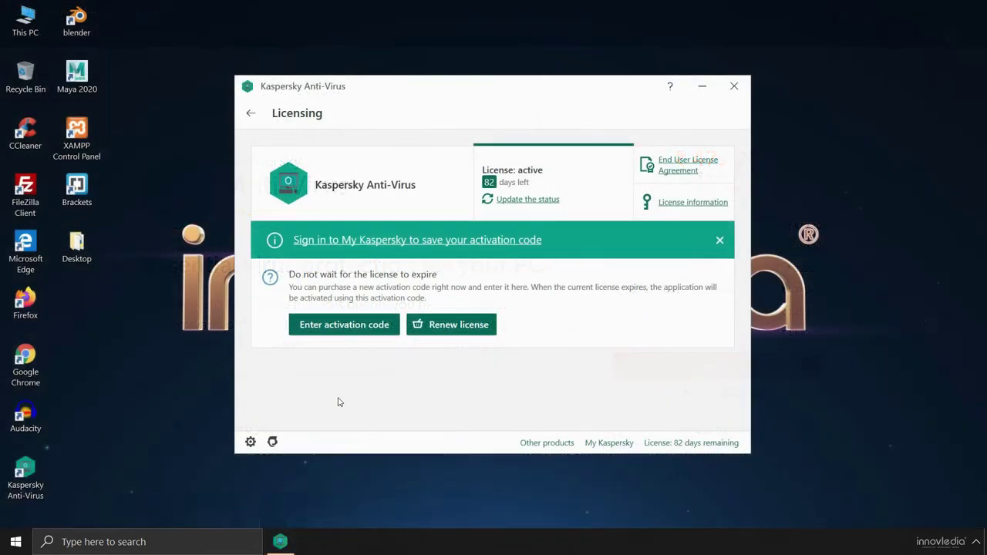
Open the New activation code page from Licensing via 'Enter activation code'
click(334, 325)
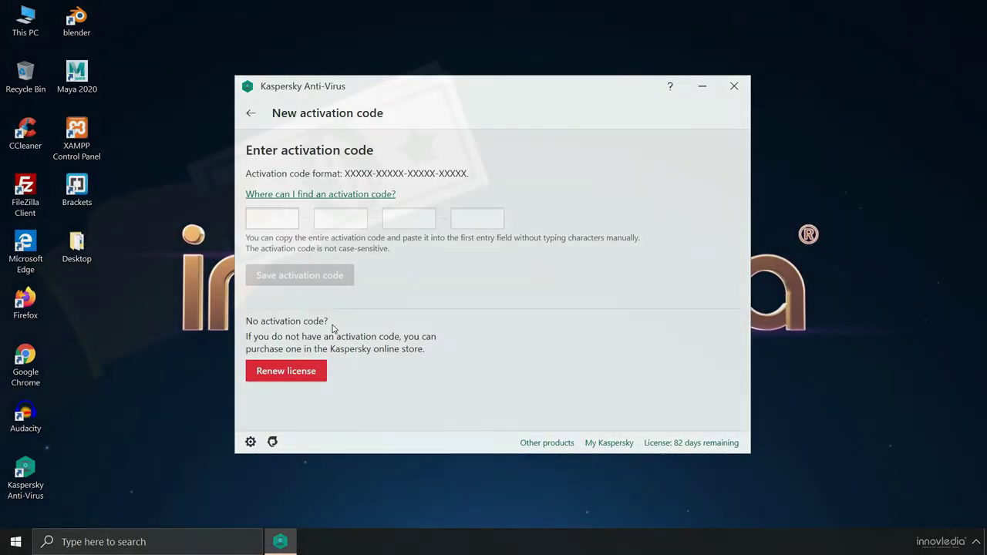